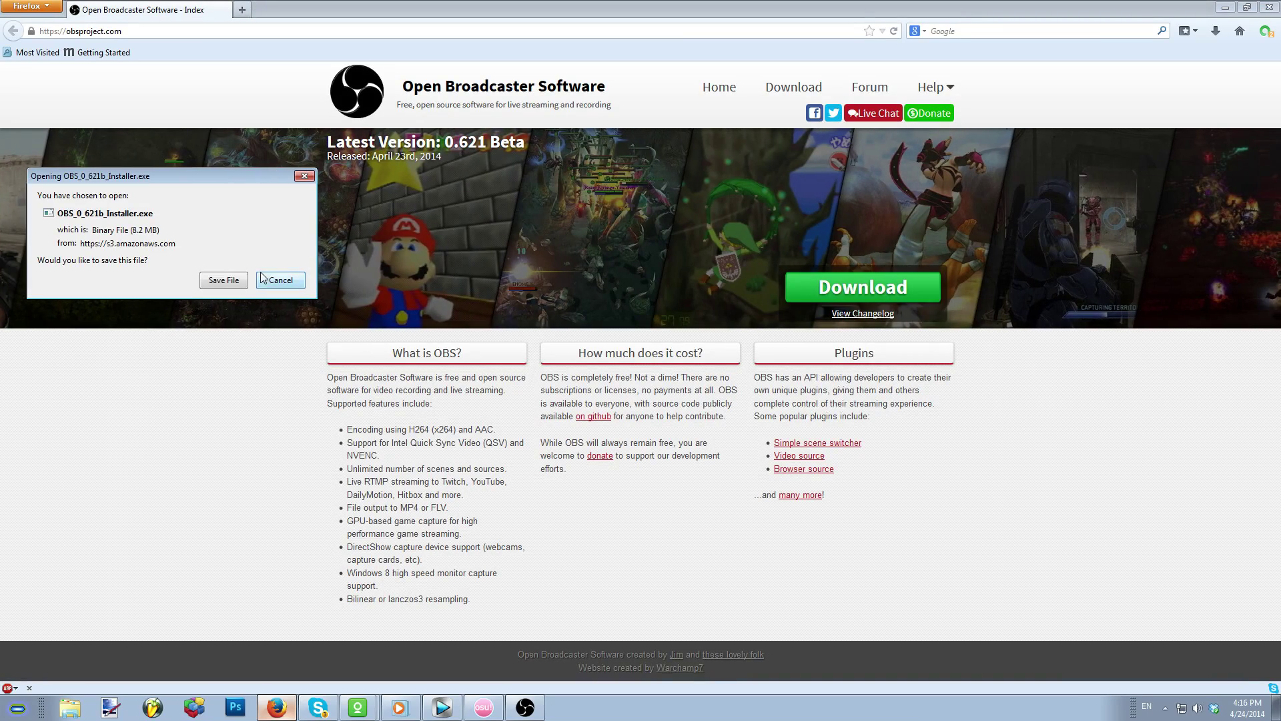
Save OBS_0_621b_Installer.exe in Firefox to start the download.
{"action": "left_click", "coordinate": [227, 279]}
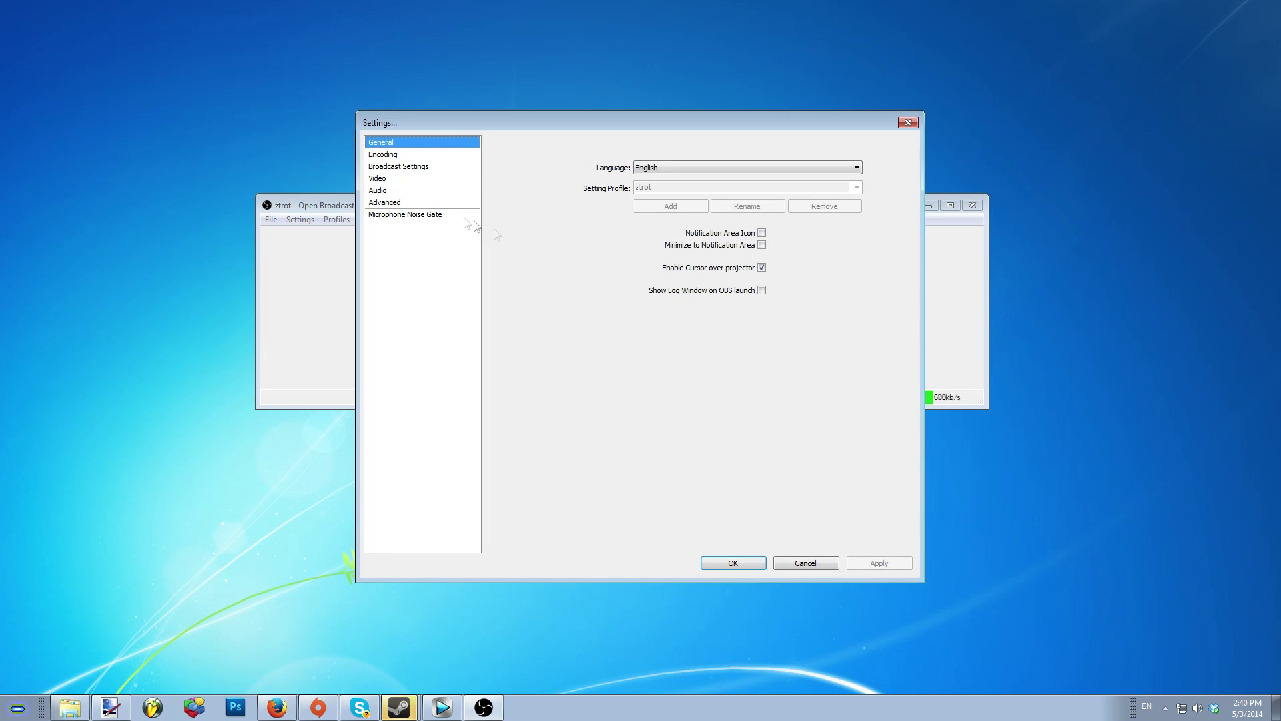
Check the Audio page and the 1920x1080, 60 FPS Video settings, then close Settings.
{"action": "left_click", "coordinate": [380, 191]}
{"action": "left_click", "coordinate": [379, 179]}
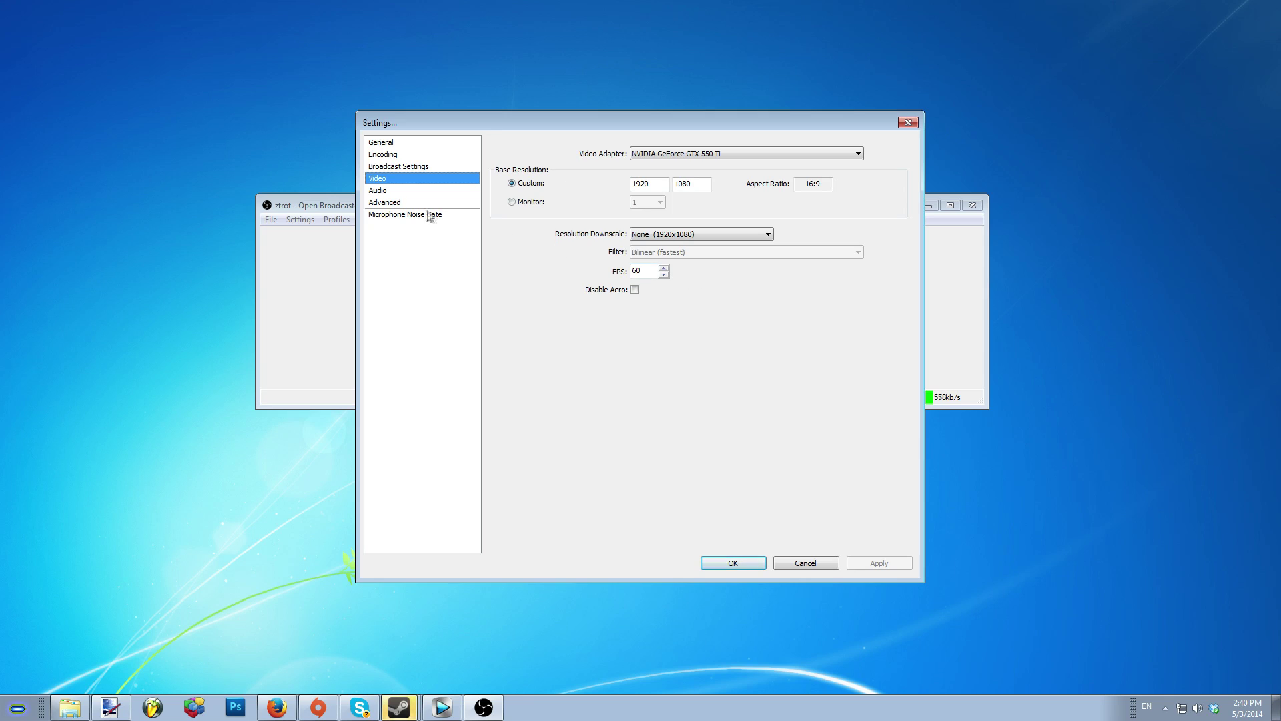
{"action": "left_click", "coordinate": [908, 124]}
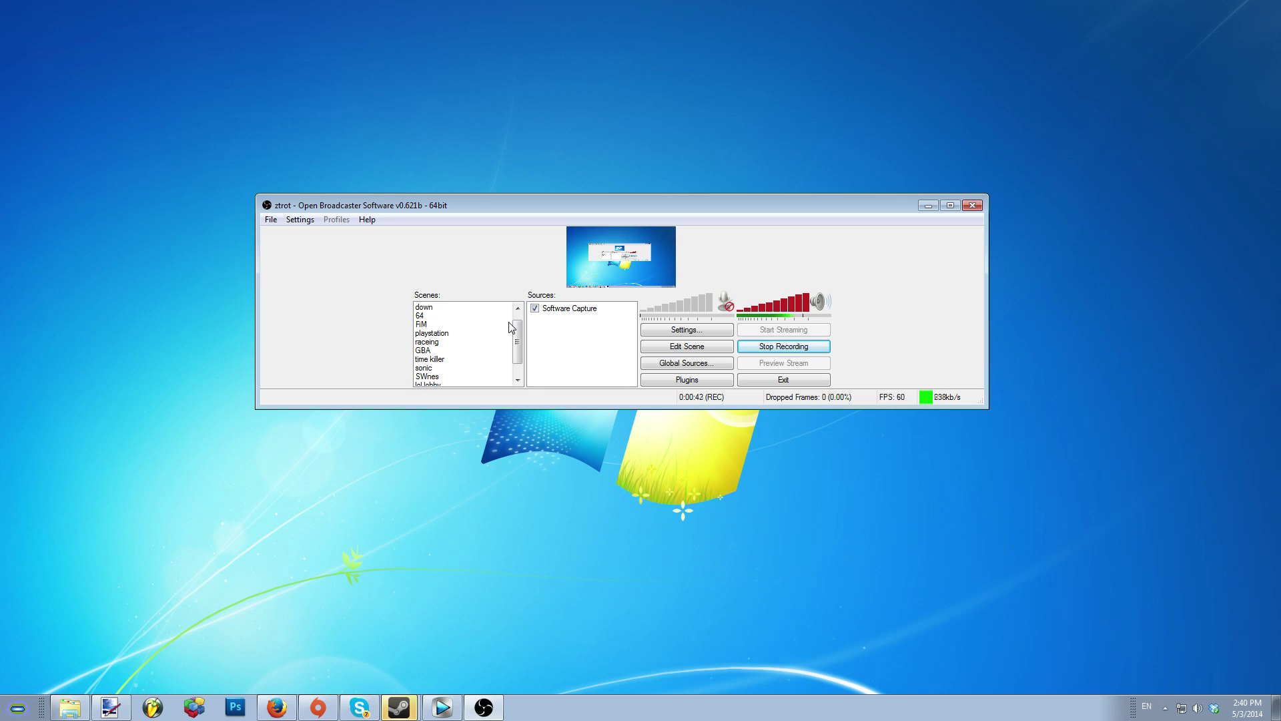
Add a default-named Monitor Capture source restricted to a 1315x838 screen sub-region.
{"action": "right_click", "coordinate": [550, 322]}
{"action": "mouse_move", "coordinate": [588, 335]}
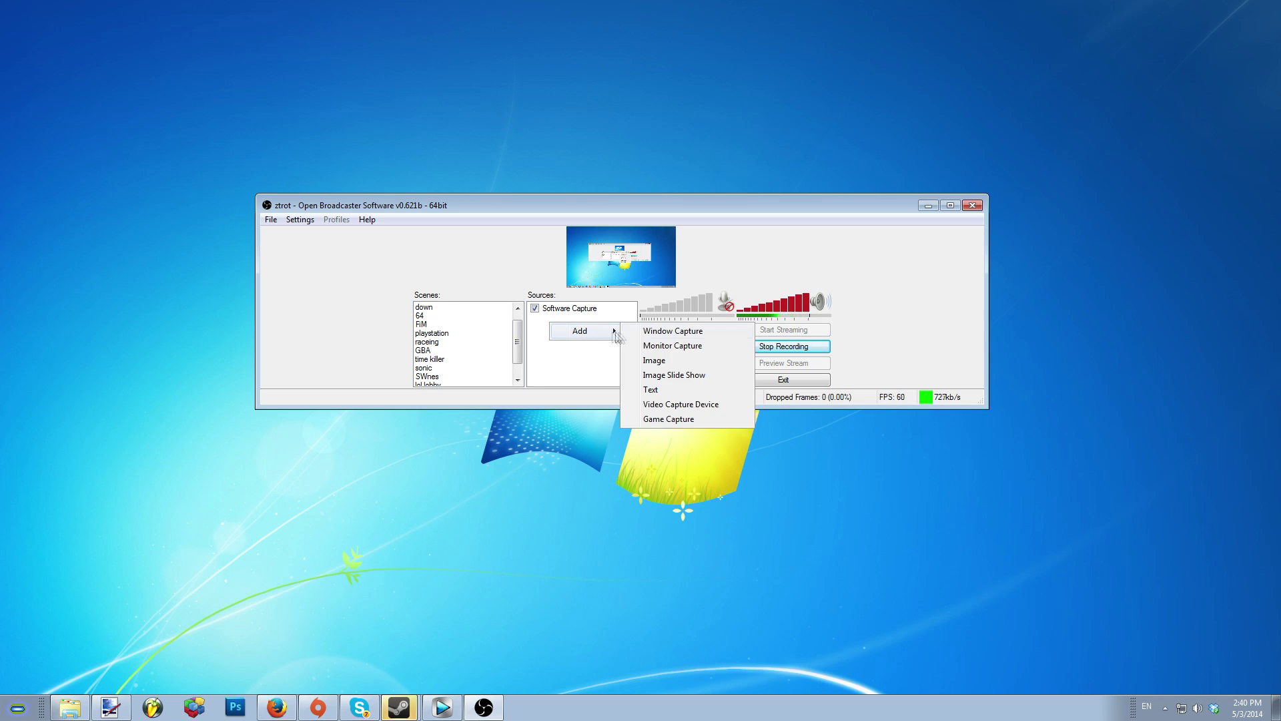
{"action": "left_click", "coordinate": [653, 346]}
{"action": "left_click", "coordinate": [689, 366]}
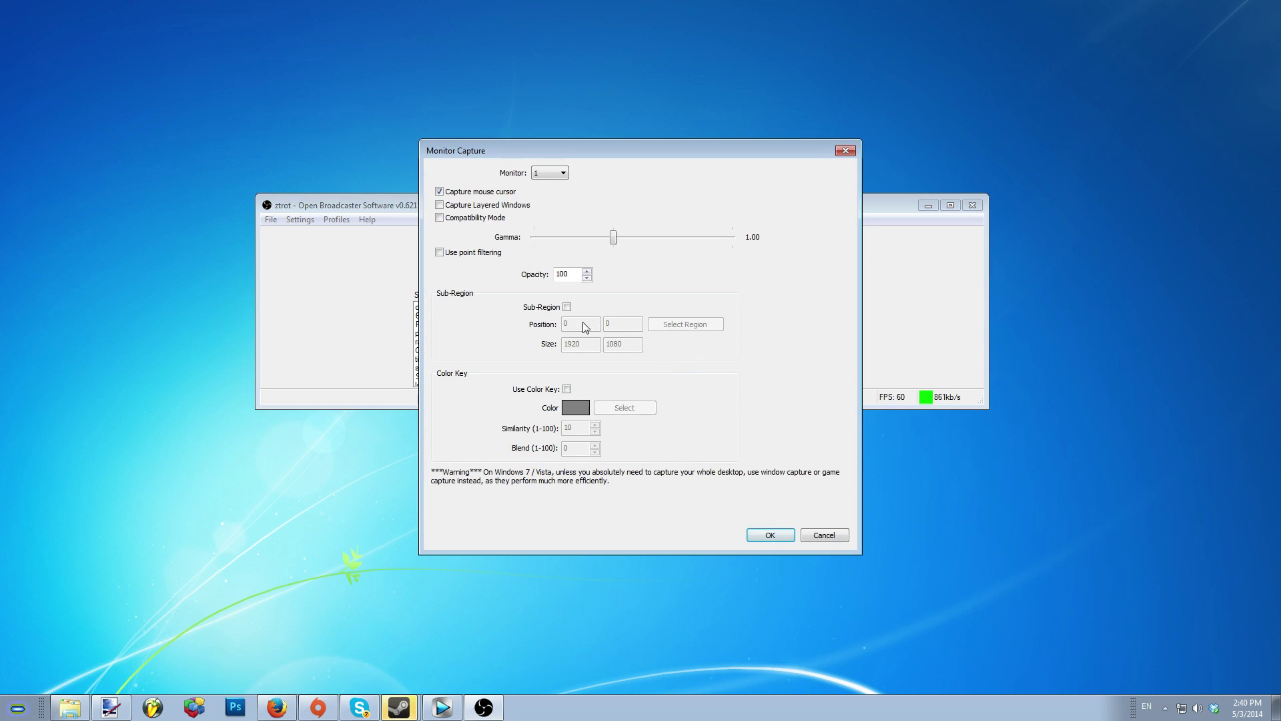
{"action": "left_click", "coordinate": [567, 307]}
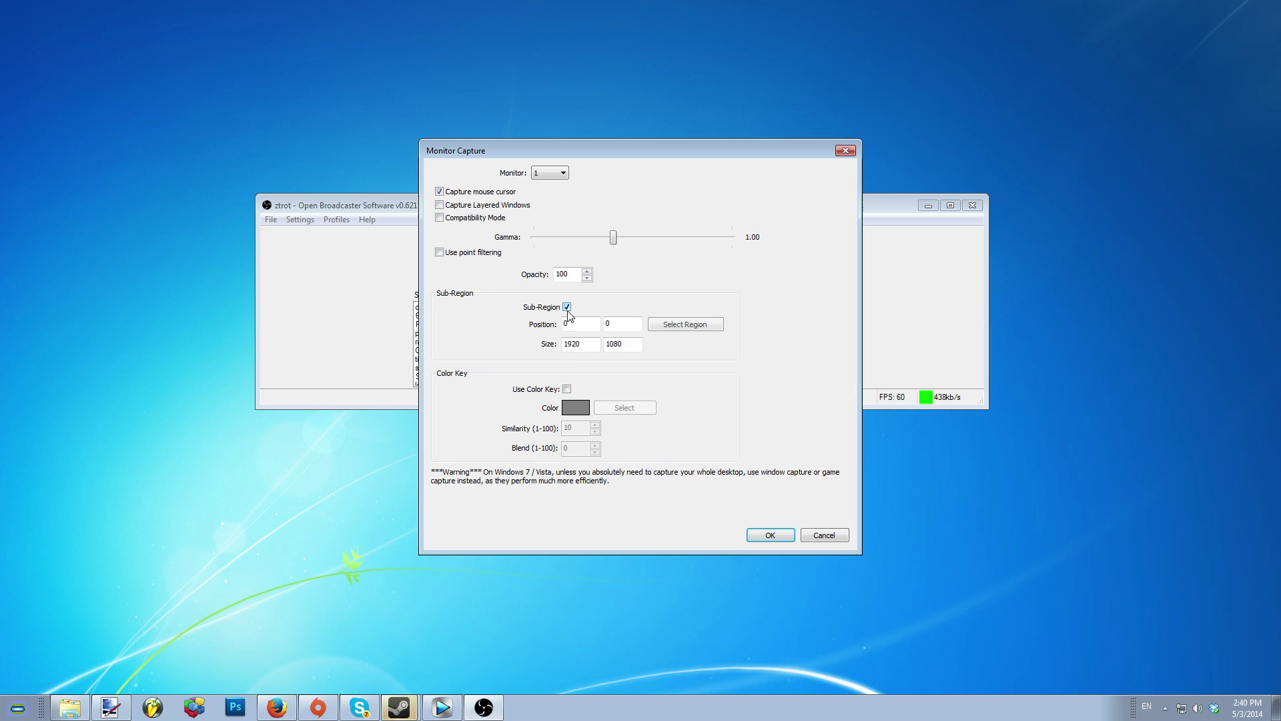
{"action": "left_click", "coordinate": [682, 327]}
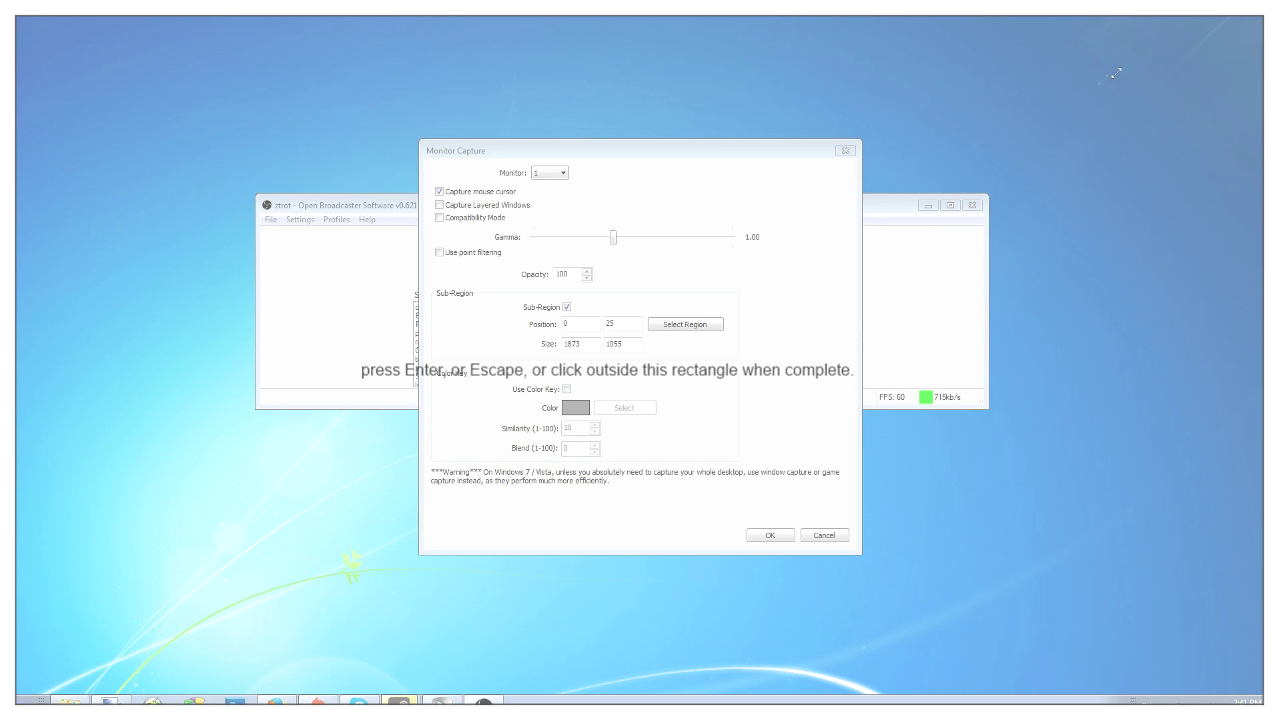
{"action": "left_click_drag", "start_coordinate": [874, 163], "coordinate": [861, 168]}
{"action": "key", "text": "Return"}
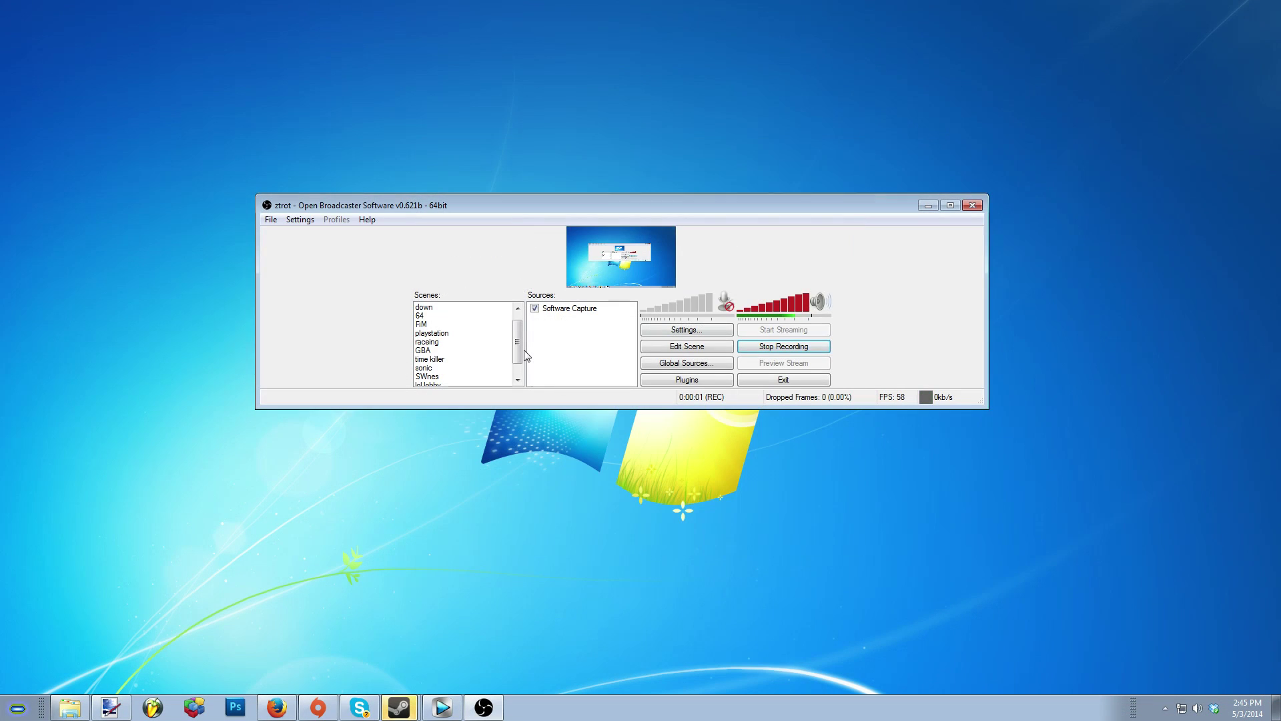
Change the Broadcast Settings mode to File Output Only.
{"action": "left_click", "coordinate": [691, 334]}
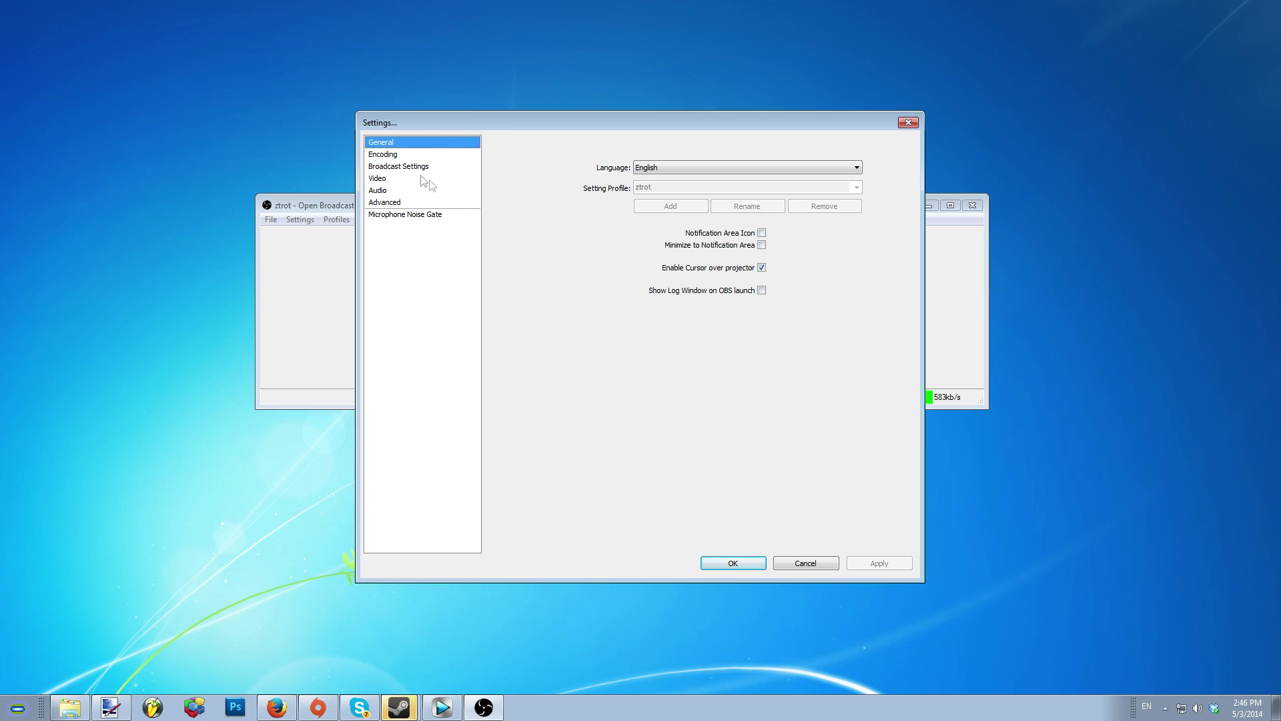
{"action": "left_click", "coordinate": [386, 167]}
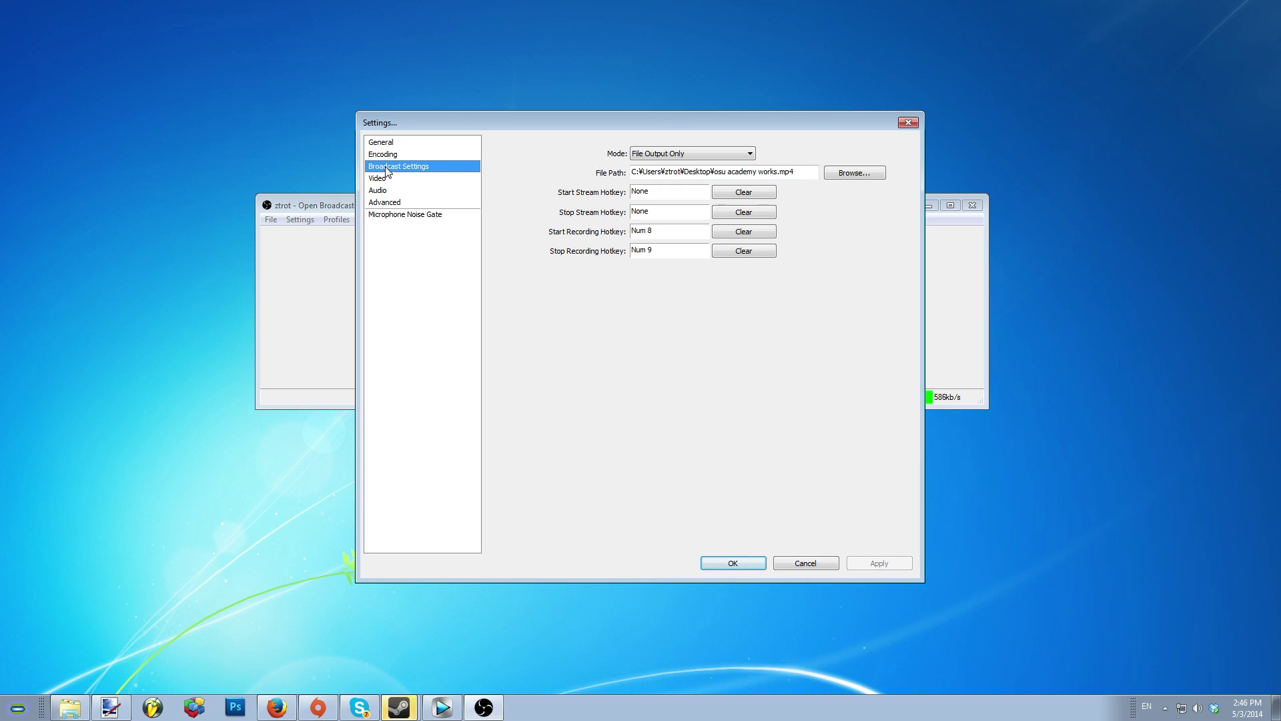
{"action": "left_click", "coordinate": [727, 155]}
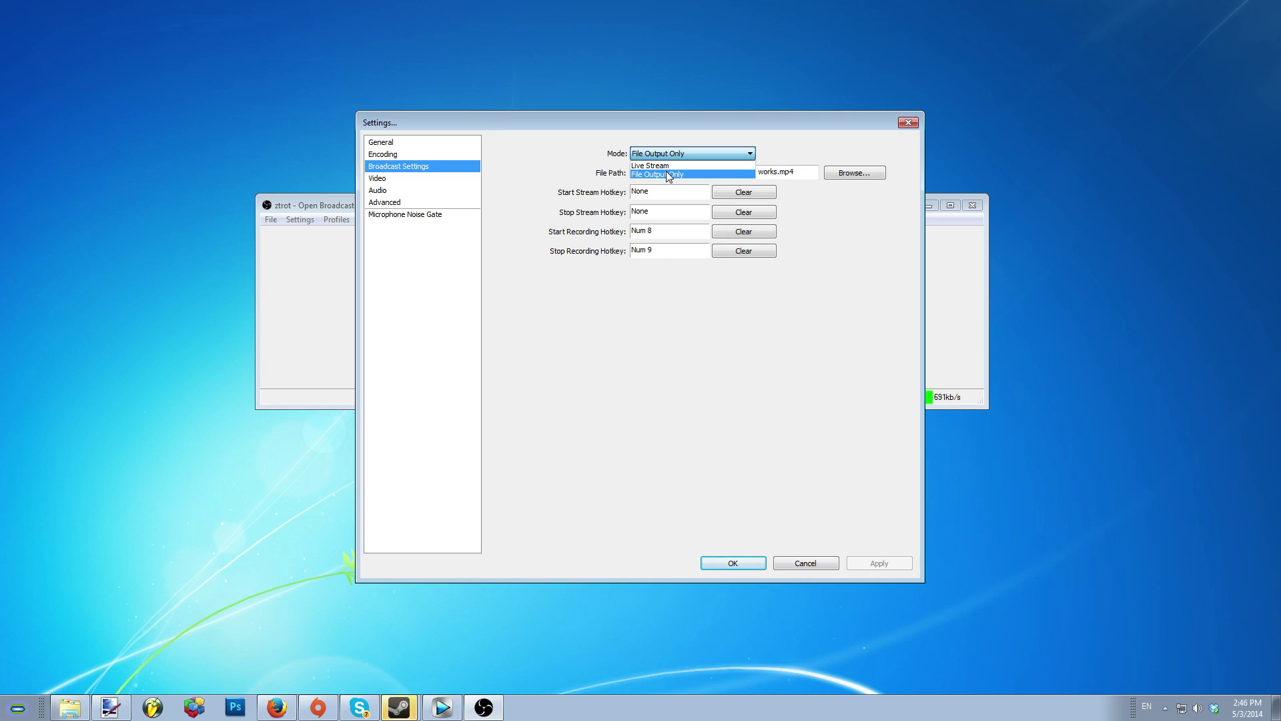
{"action": "left_click", "coordinate": [668, 174]}
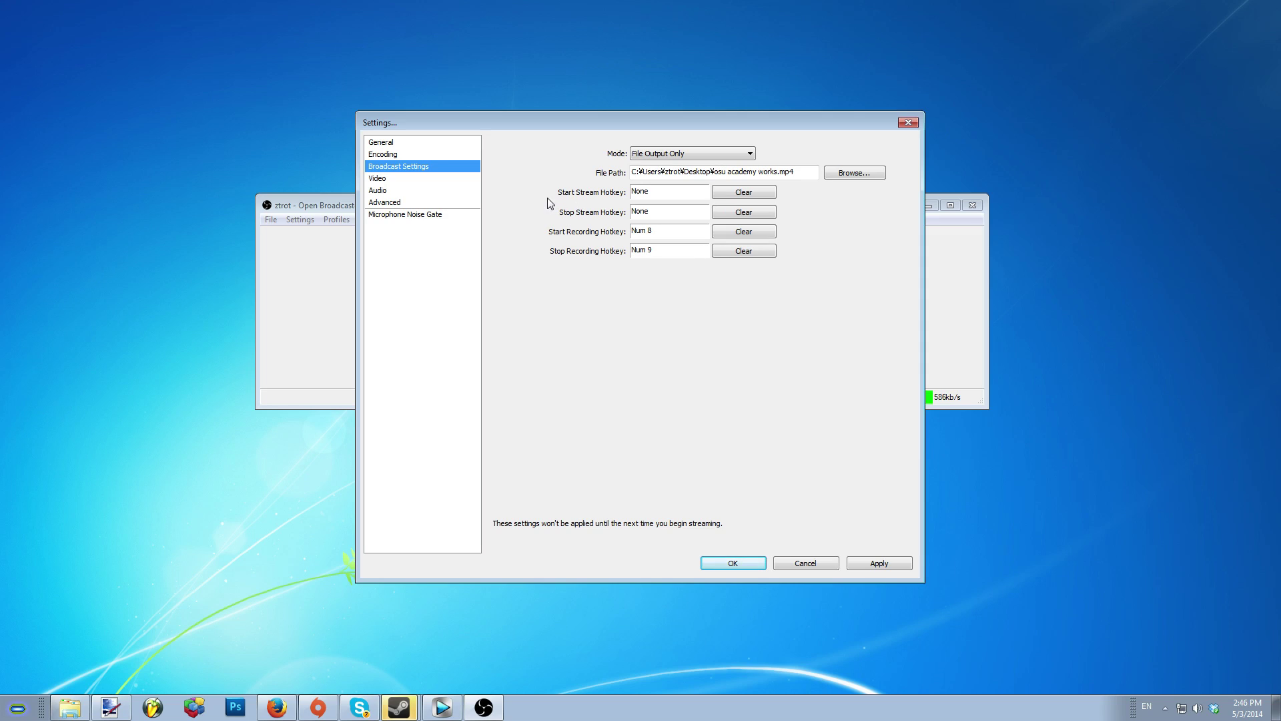
{"action": "left_click", "coordinate": [395, 157]}
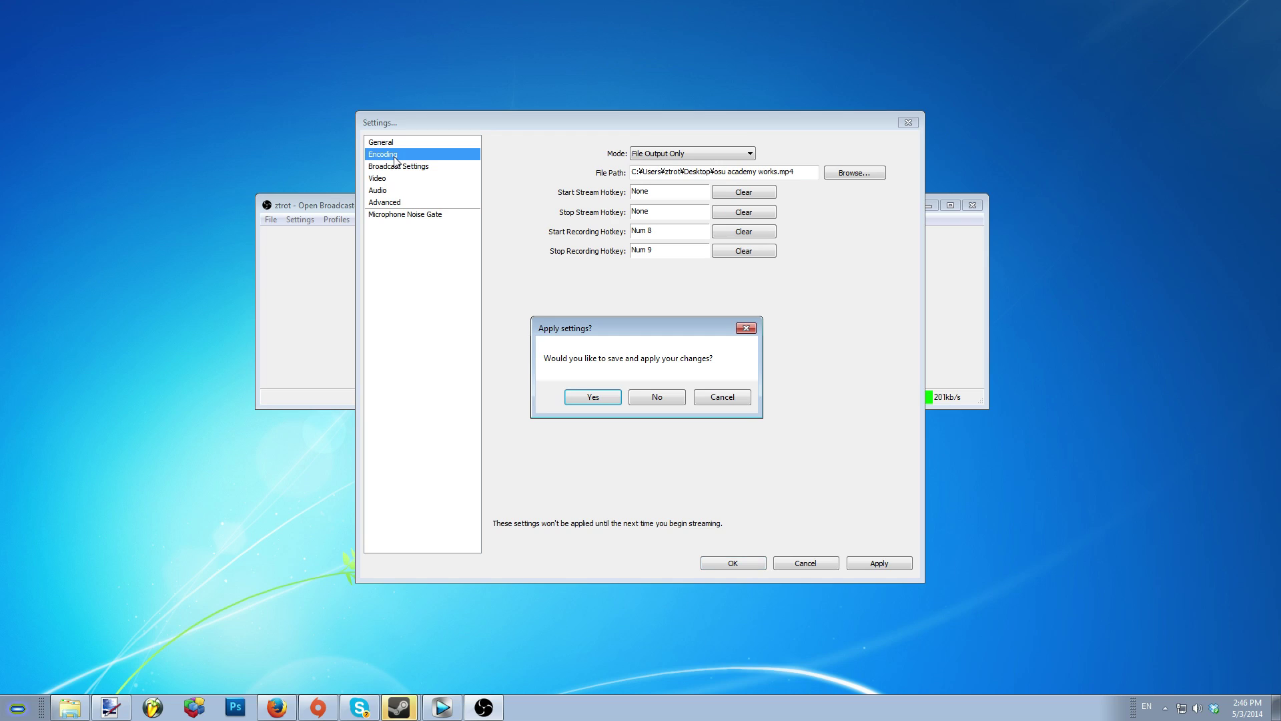
Set Max Bitrate to 10000, keep quality balance 10 and audio bitrate 320, and save.
{"action": "left_click", "coordinate": [579, 398]}
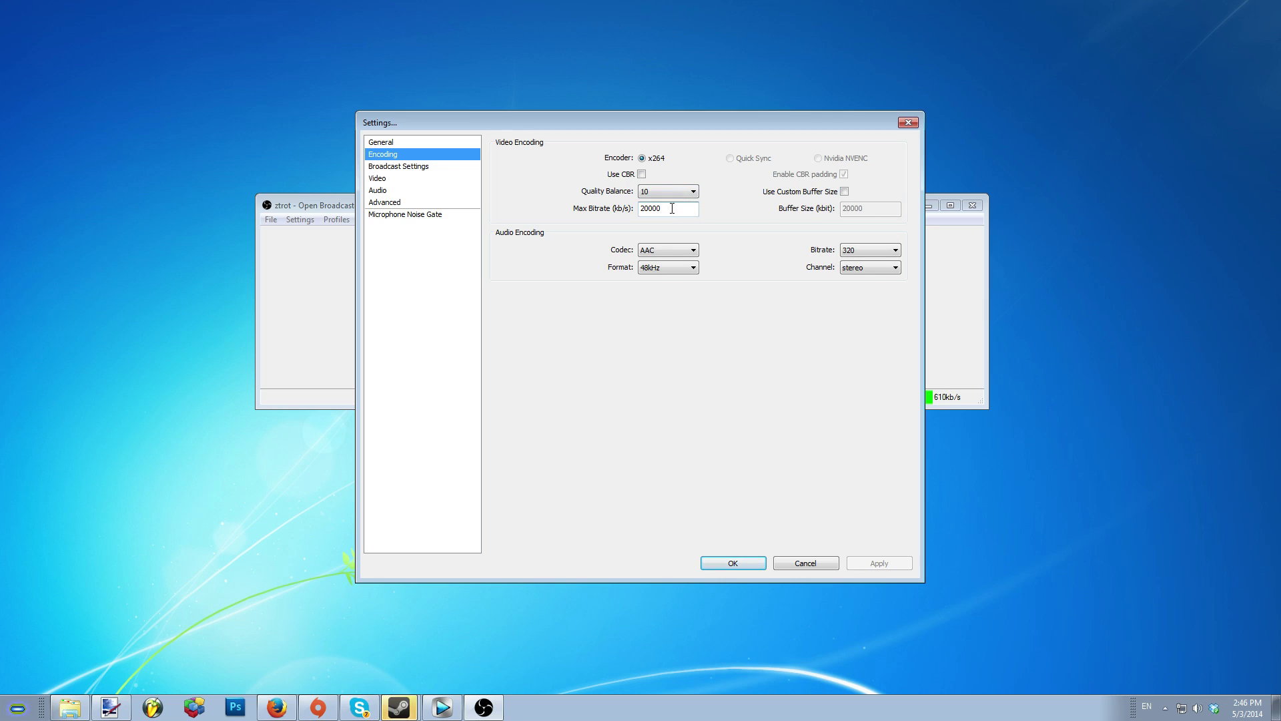
{"action": "key", "text": "BackSpace"}
{"action": "key", "text": "BackSpace"}
{"action": "key", "text": "BackSpace"}
{"action": "key", "text": "BackSpace"}
{"action": "key", "text": "BackSpace"}
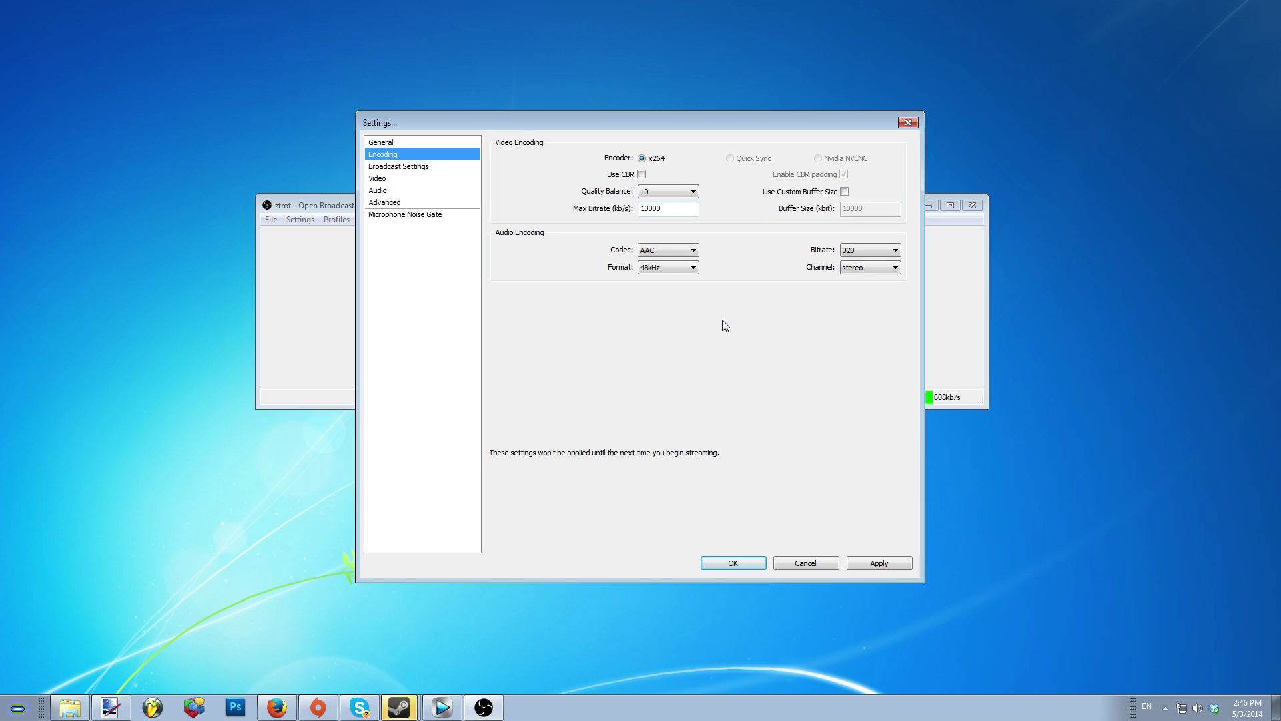
{"action": "left_click", "coordinate": [694, 194]}
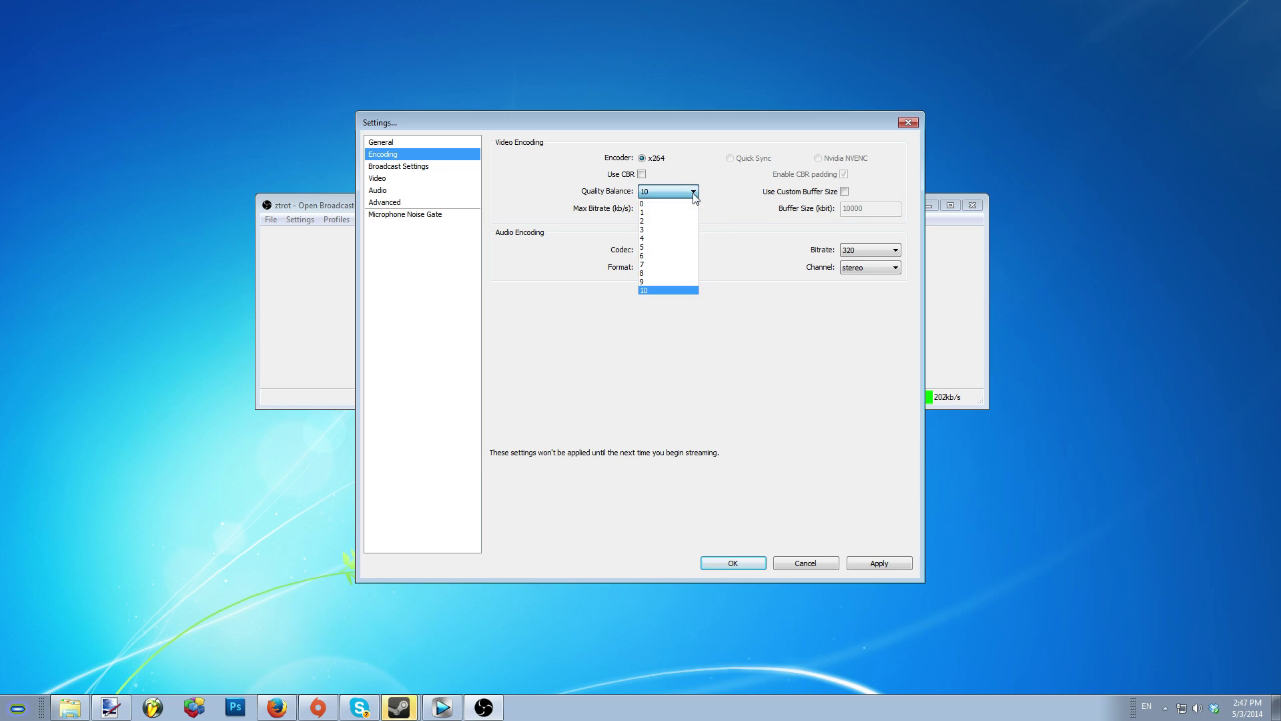
{"action": "left_click", "coordinate": [668, 292]}
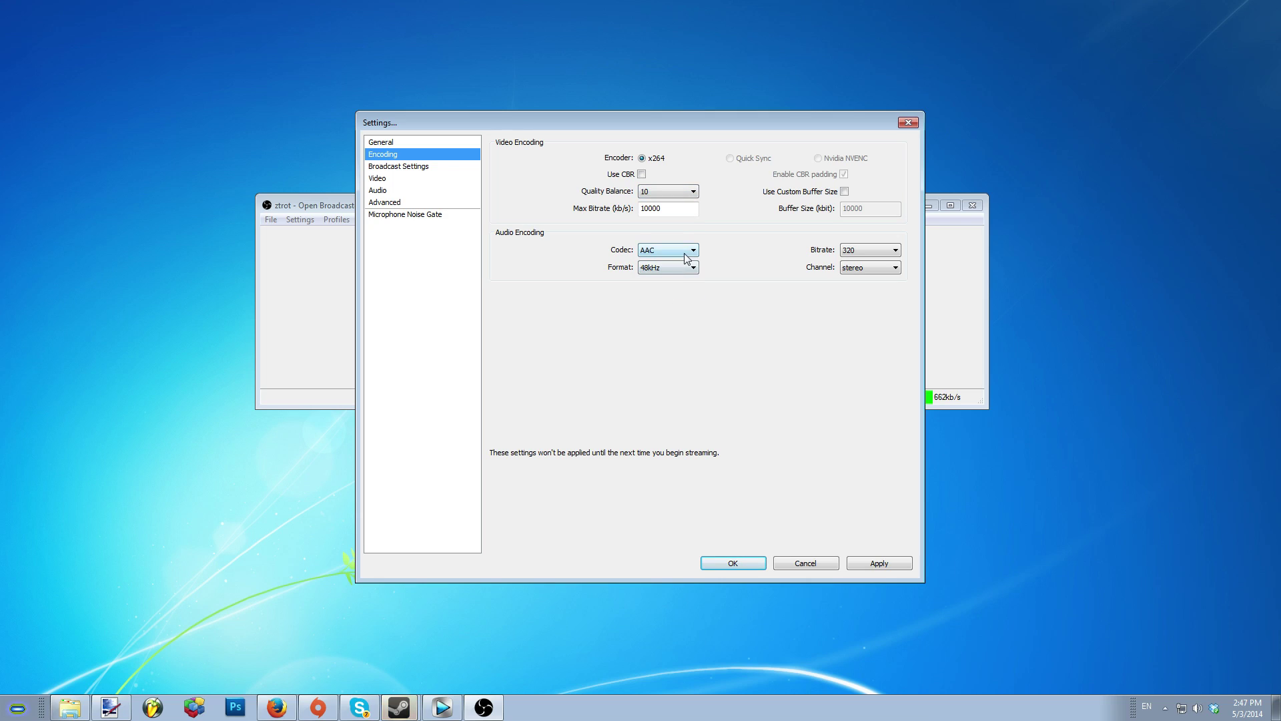
{"action": "left_click", "coordinate": [880, 256]}
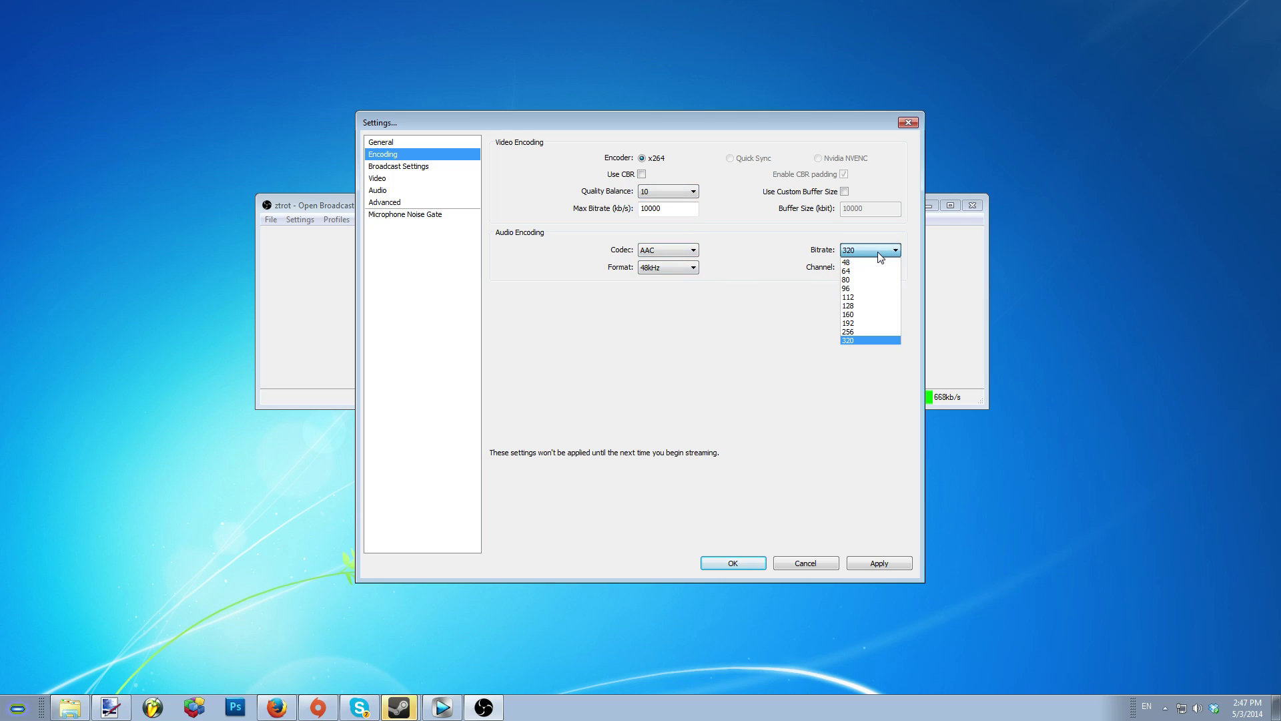
{"action": "left_click", "coordinate": [880, 256]}
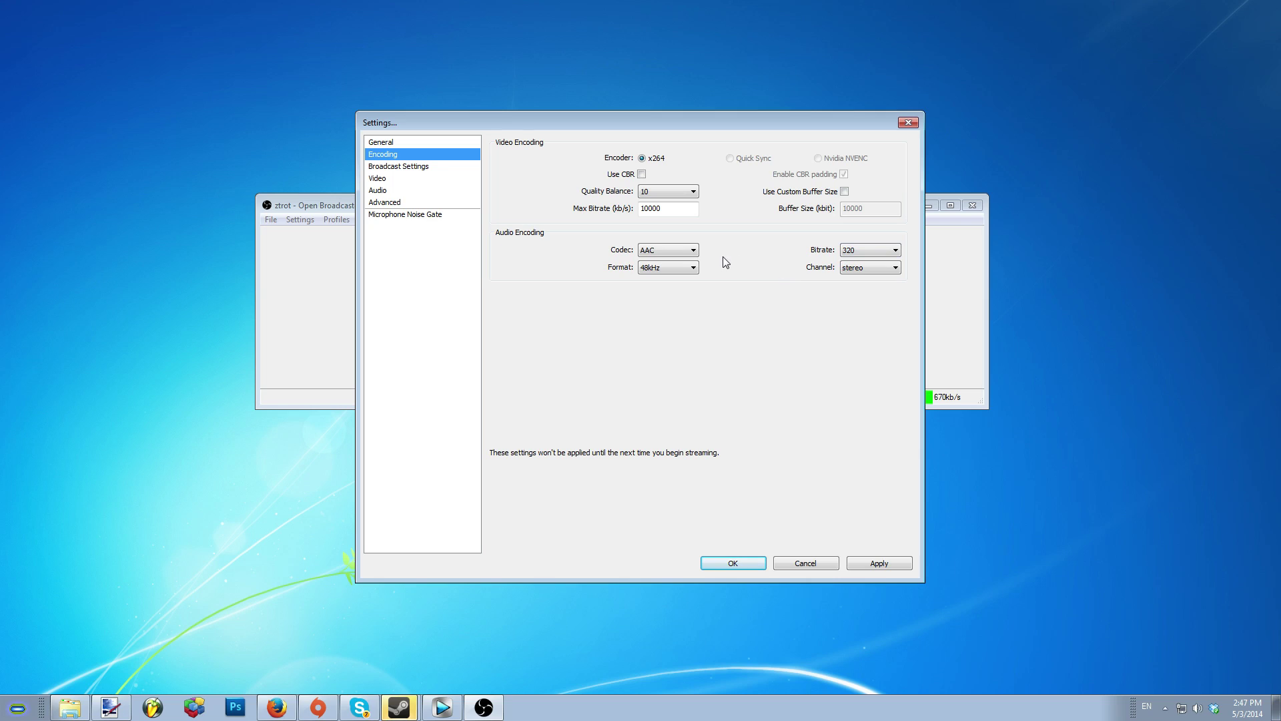
{"action": "left_click", "coordinate": [385, 167]}
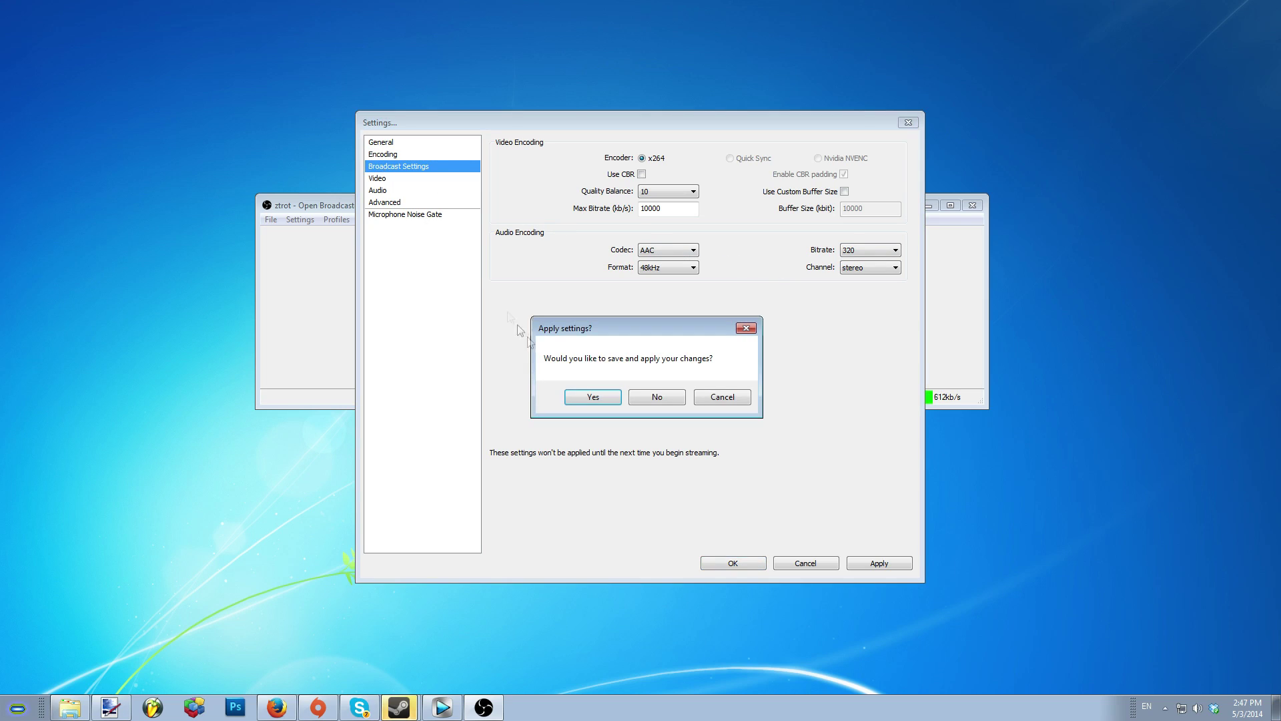
{"action": "left_click", "coordinate": [588, 397]}
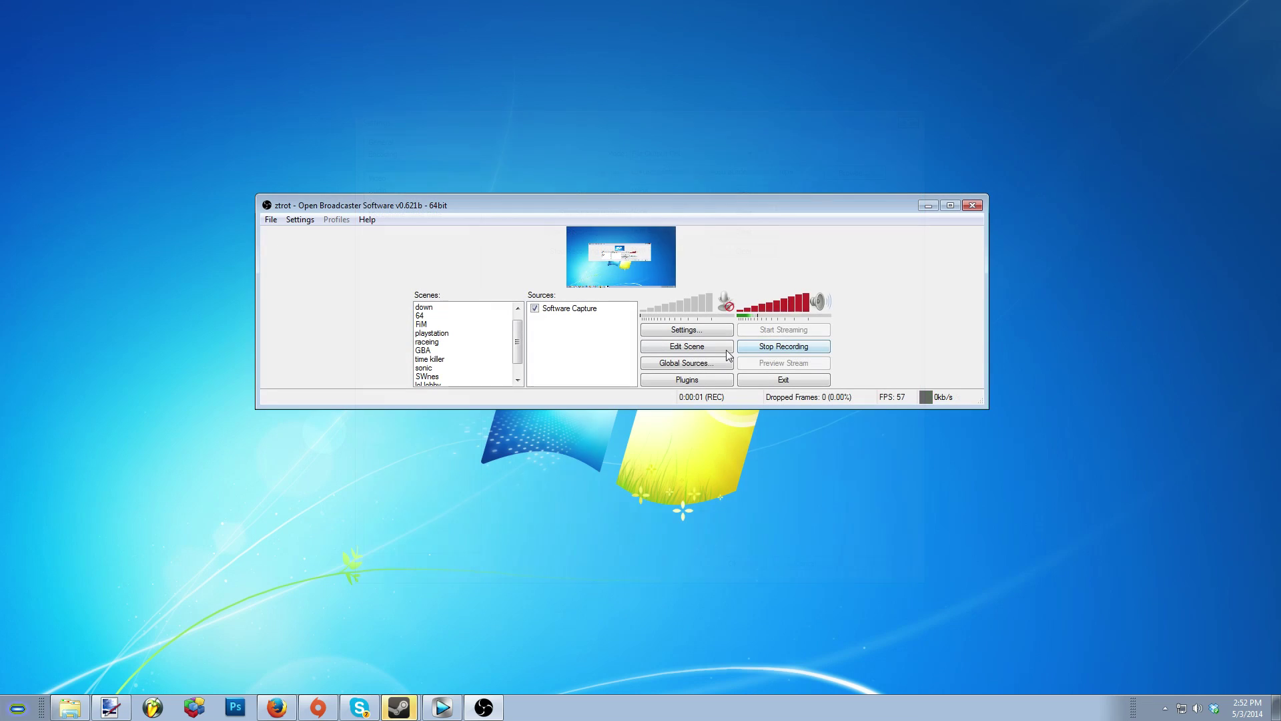
Start a recording with Num 8, then apply the Twitch optimizations: CBR, 3500 video, 160 audio bitrate.
{"action": "key", "text": "KP_8"}
{"action": "left_click", "coordinate": [706, 333]}
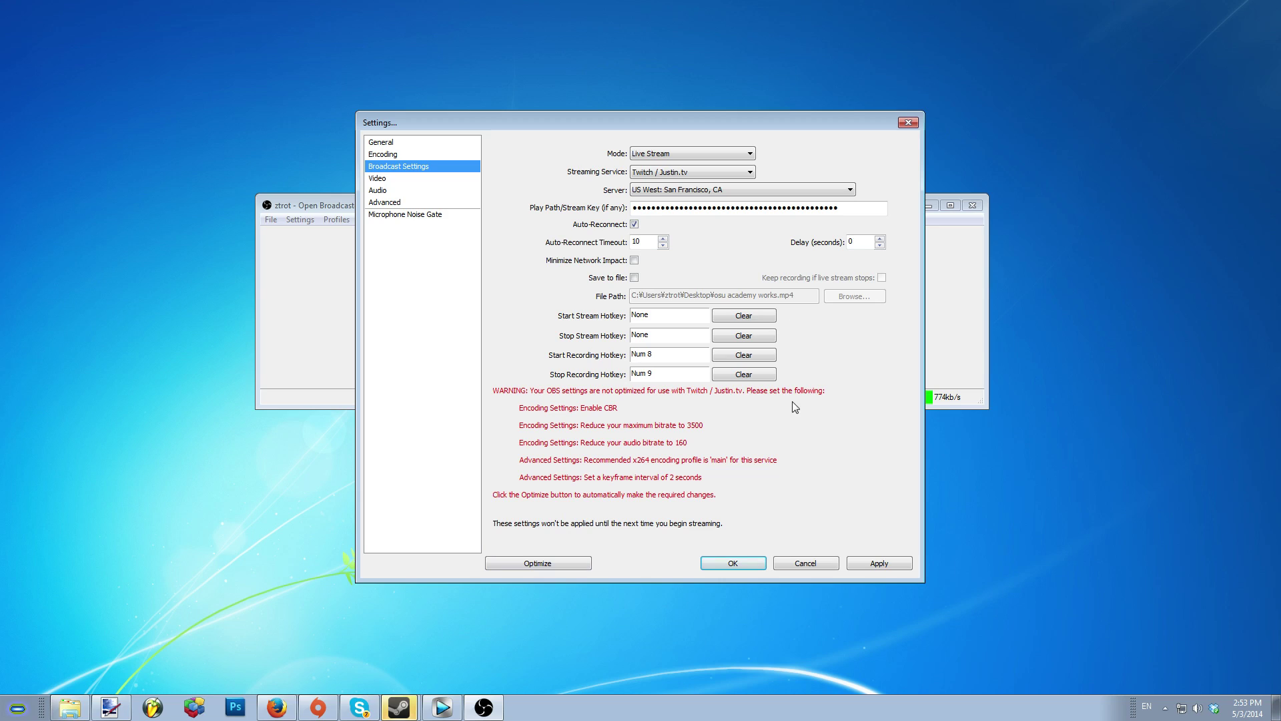
{"action": "left_click", "coordinate": [560, 566]}
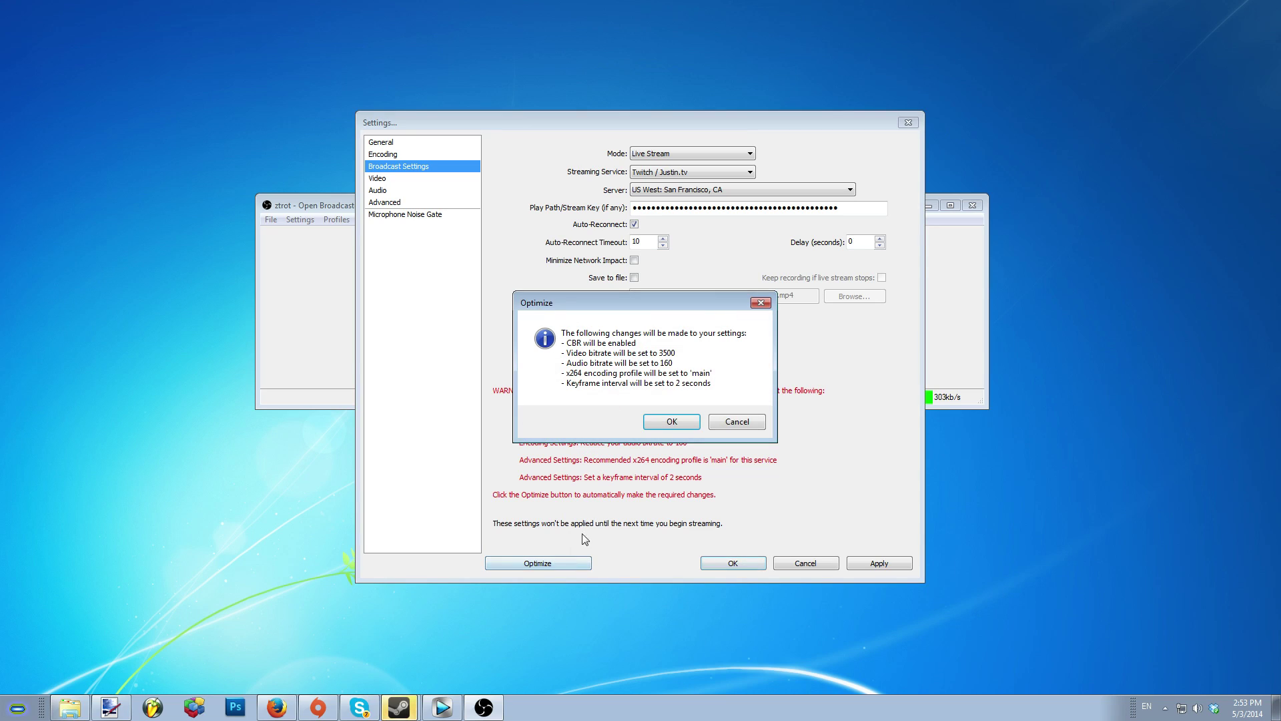
{"action": "left_click", "coordinate": [670, 423]}
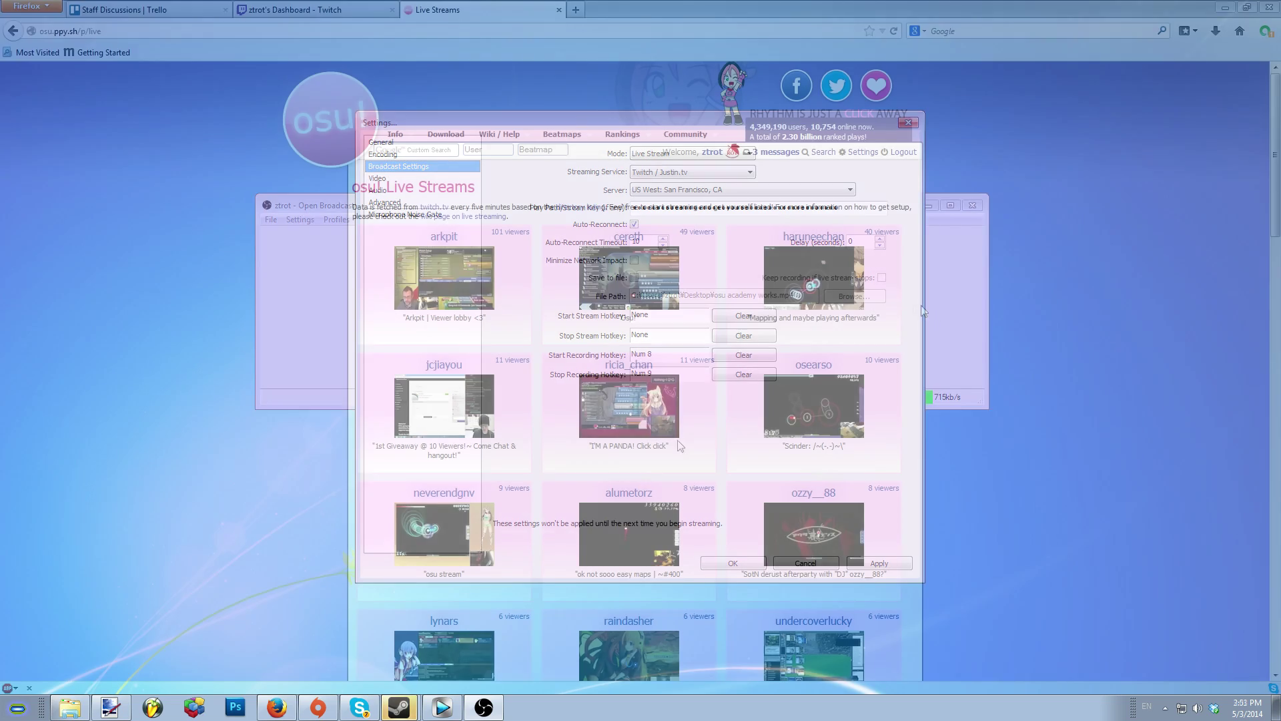
Scroll down the osu! Live Streams page through the current Twitch streamers.
{"action": "scroll", "coordinate": [1003, 268], "scroll_direction": "down", "scroll_amount": 2}
{"action": "scroll", "coordinate": [1002, 270], "scroll_direction": "down", "scroll_amount": 8}
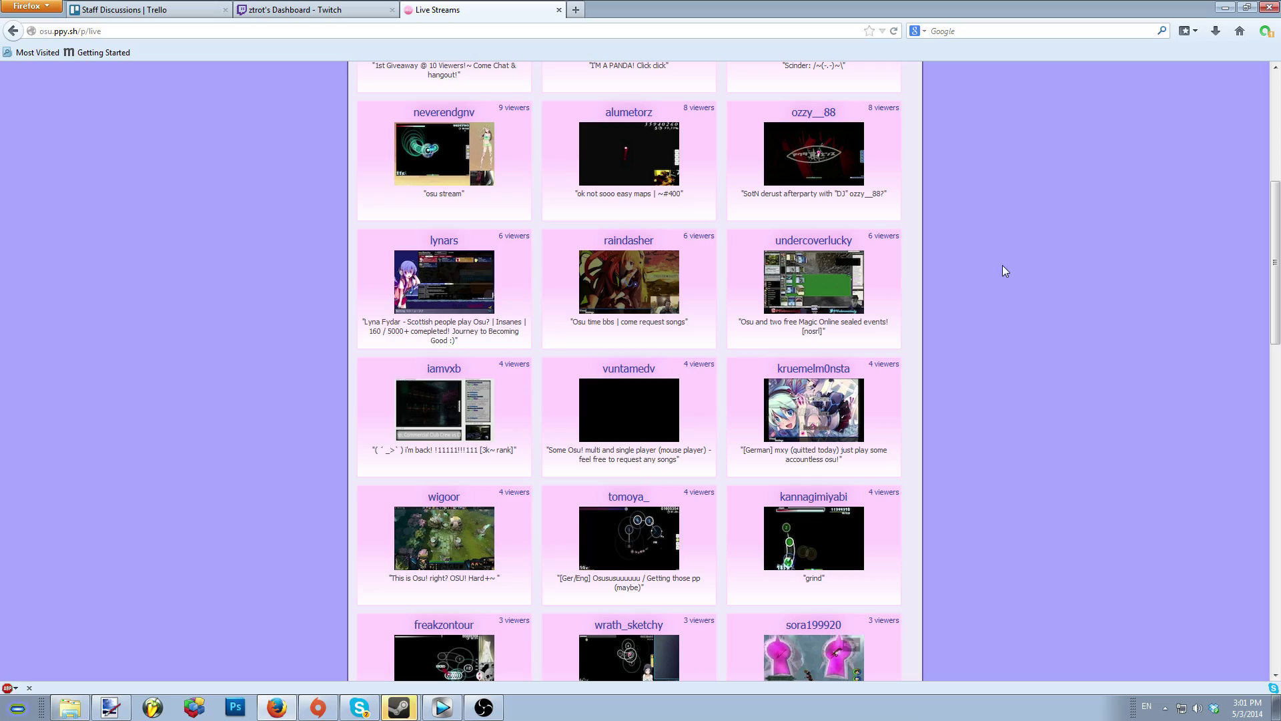
{"action": "scroll", "coordinate": [1273, 322], "scroll_direction": "down", "scroll_amount": 2}
{"action": "left_click_drag", "start_coordinate": [1273, 323], "coordinate": [1278, 190]}
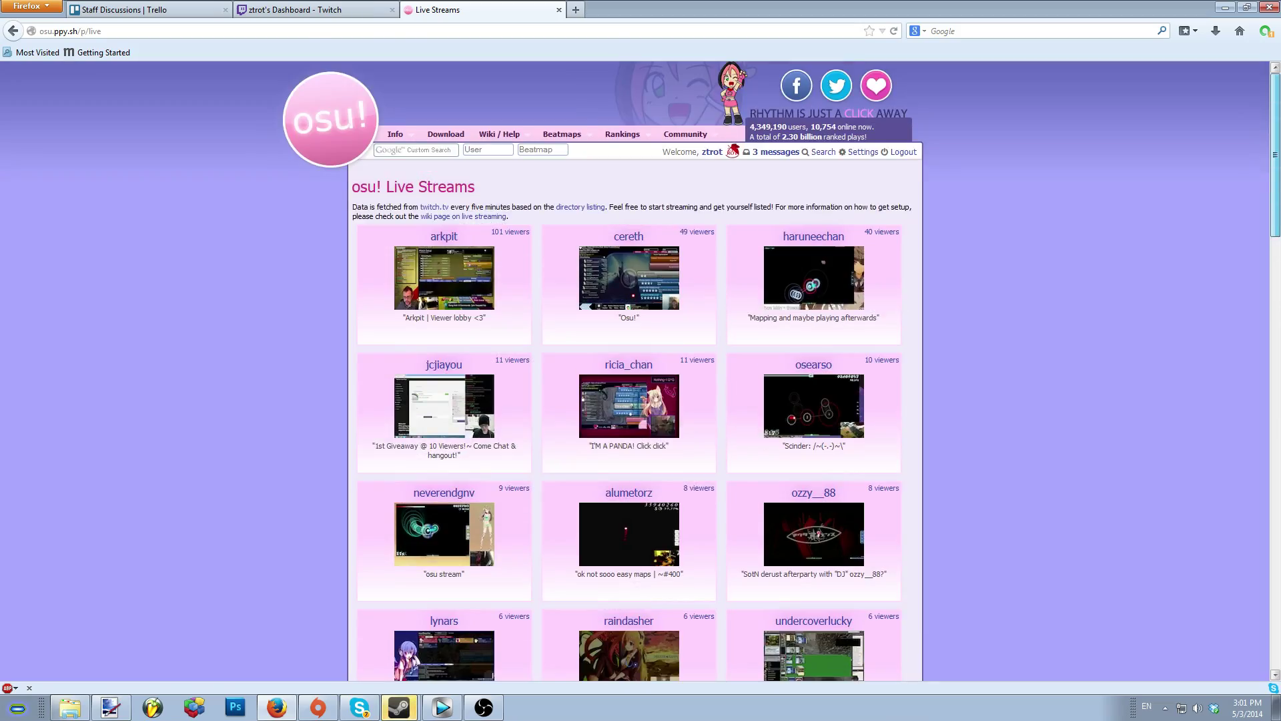